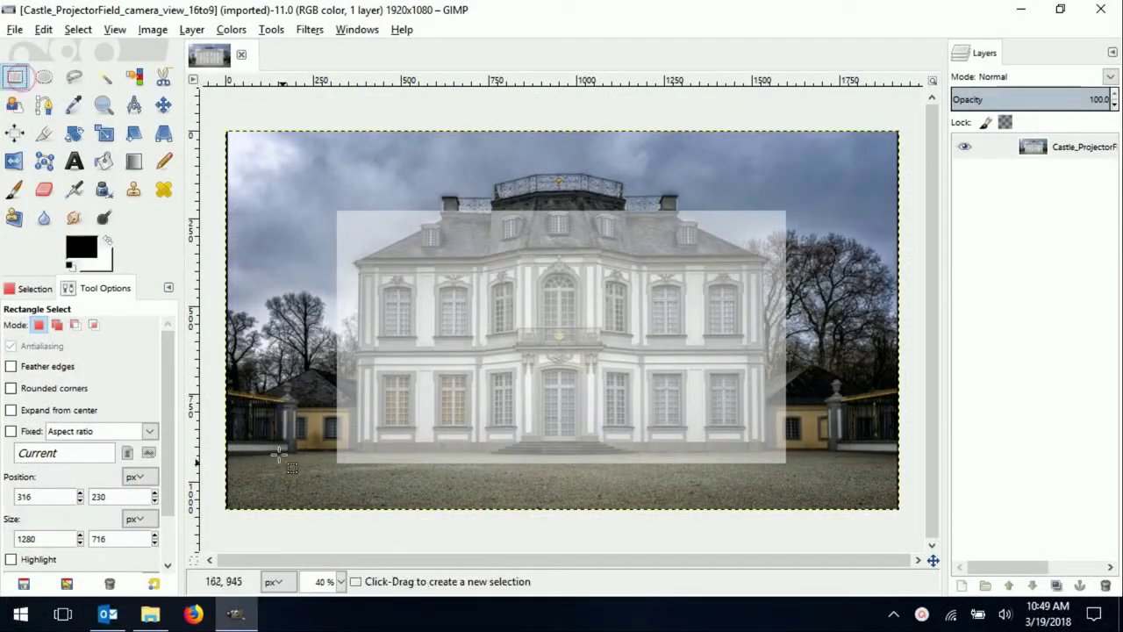
Step: Crop the photo to a rectangle drawn around the building facade
left_click_drag(337, 462, 787, 208)
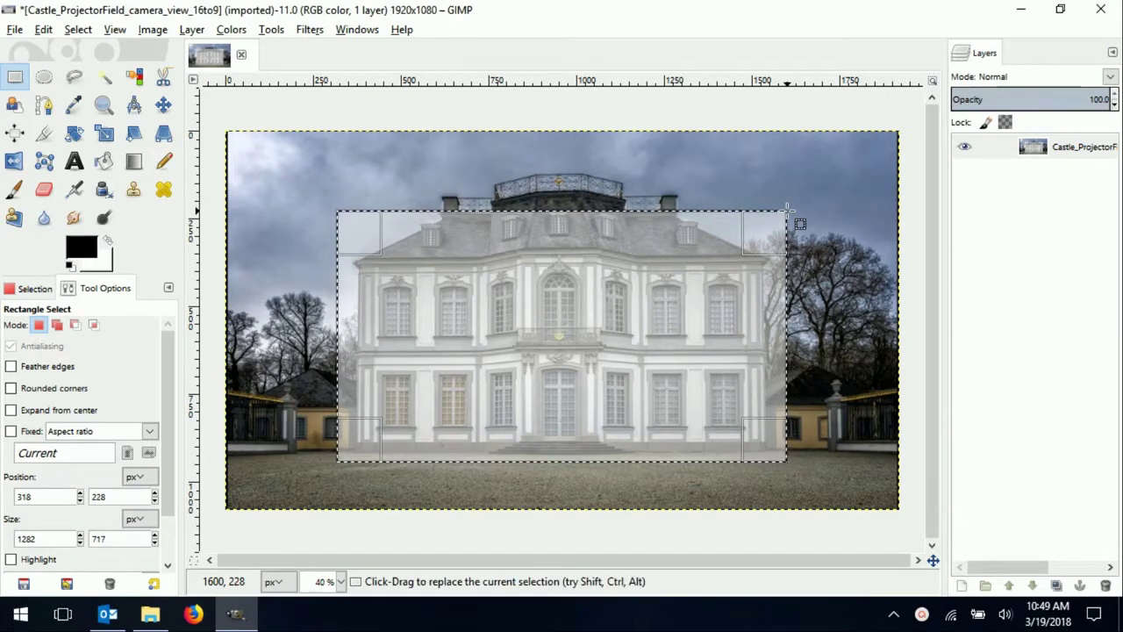
left_click(152, 30)
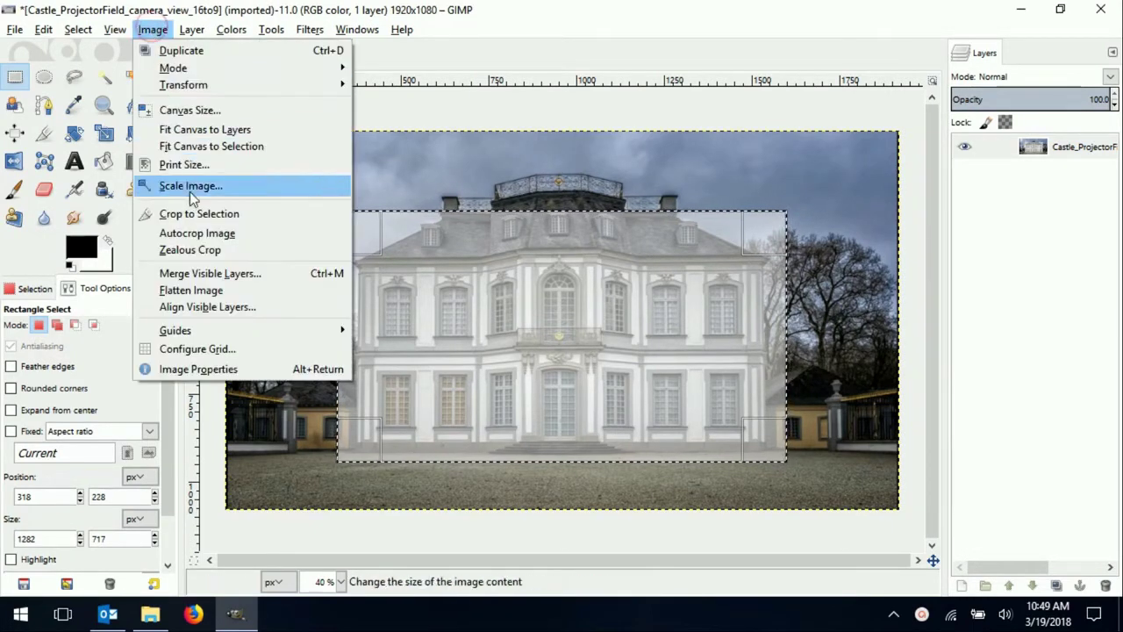
left_click(189, 213)
Step: Scale the cropped image to 1920 × 1080 pixels at 300 pixels/in
left_click(150, 30)
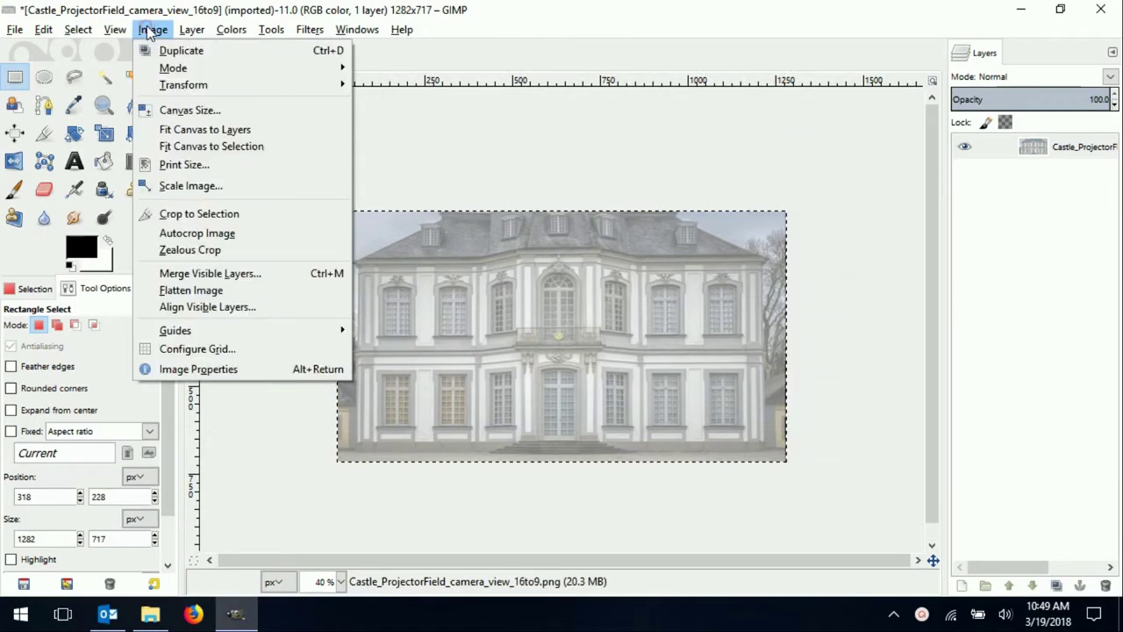
left_click(200, 187)
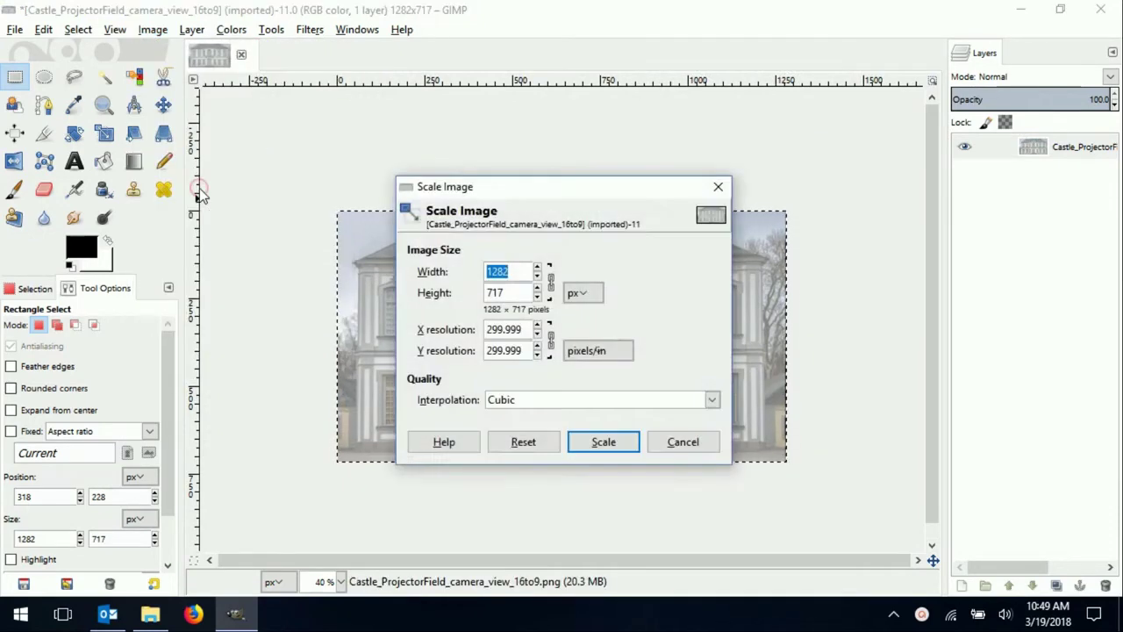
left_click(515, 272)
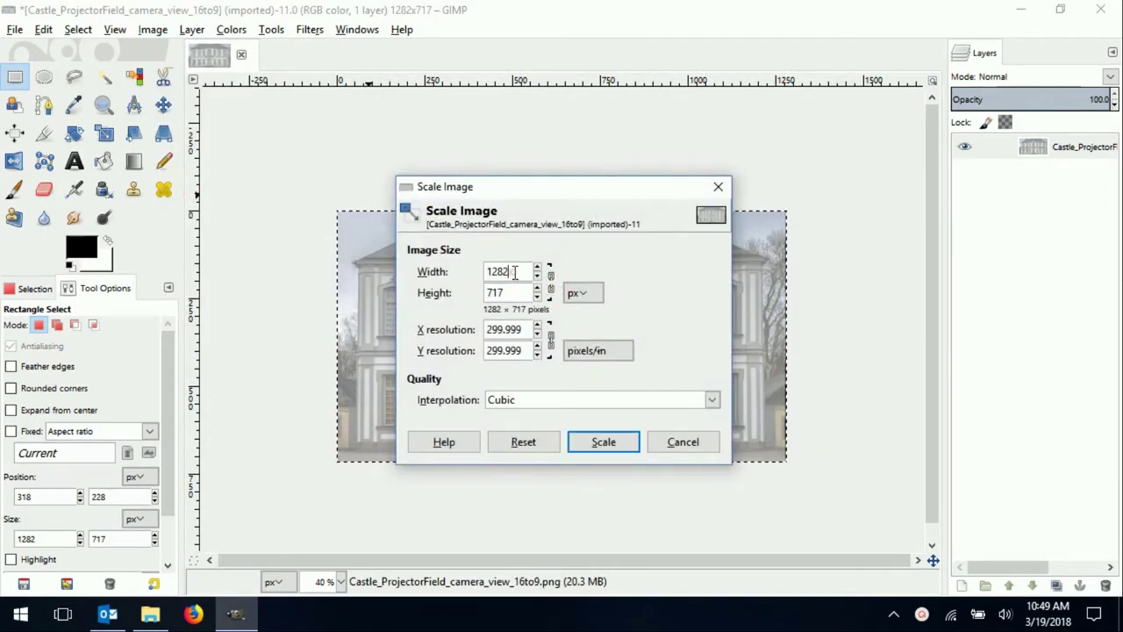
key("BackSpace")
key("BackSpace")
type("9")
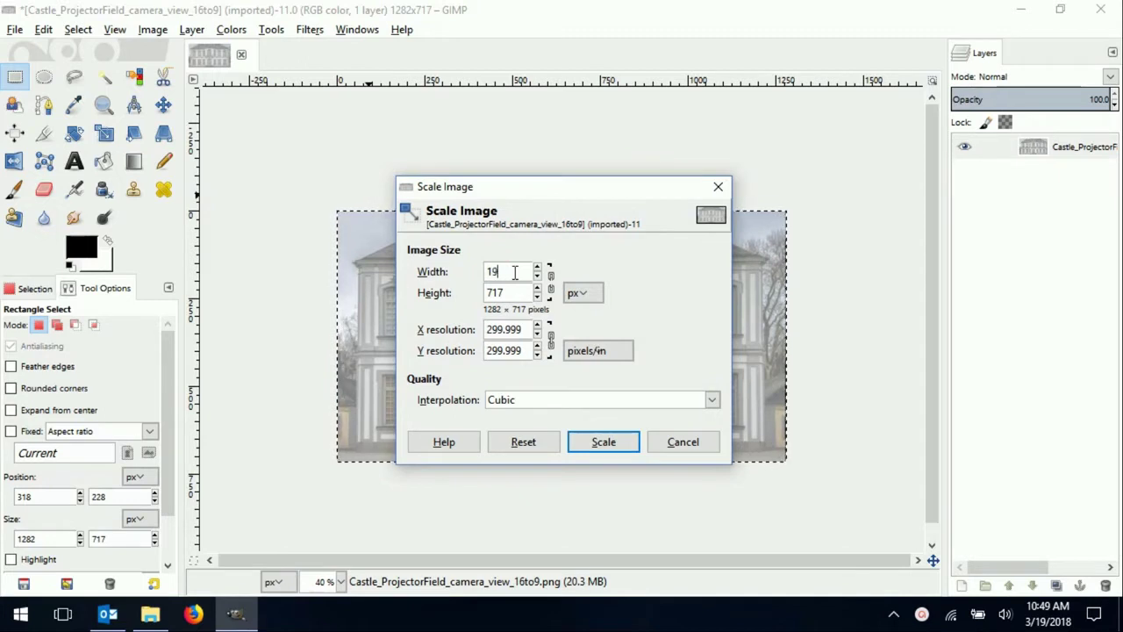
type("20")
left_click(519, 293)
key("BackSpace")
key("BackSpace")
key("BackSpace")
type("1080")
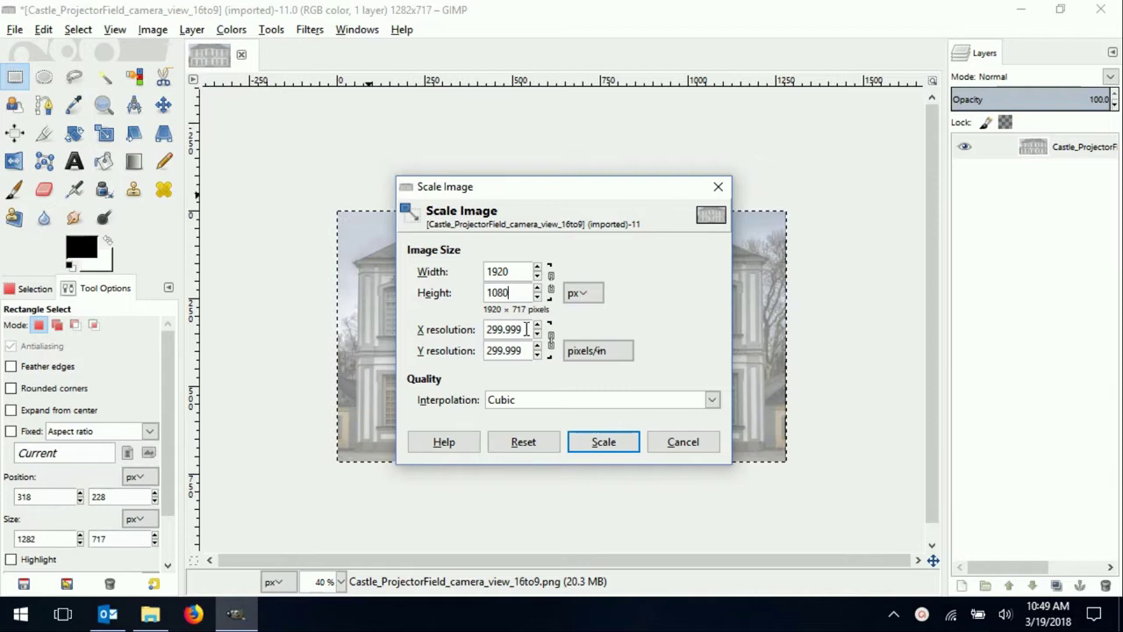
key("Tab")
type("300")
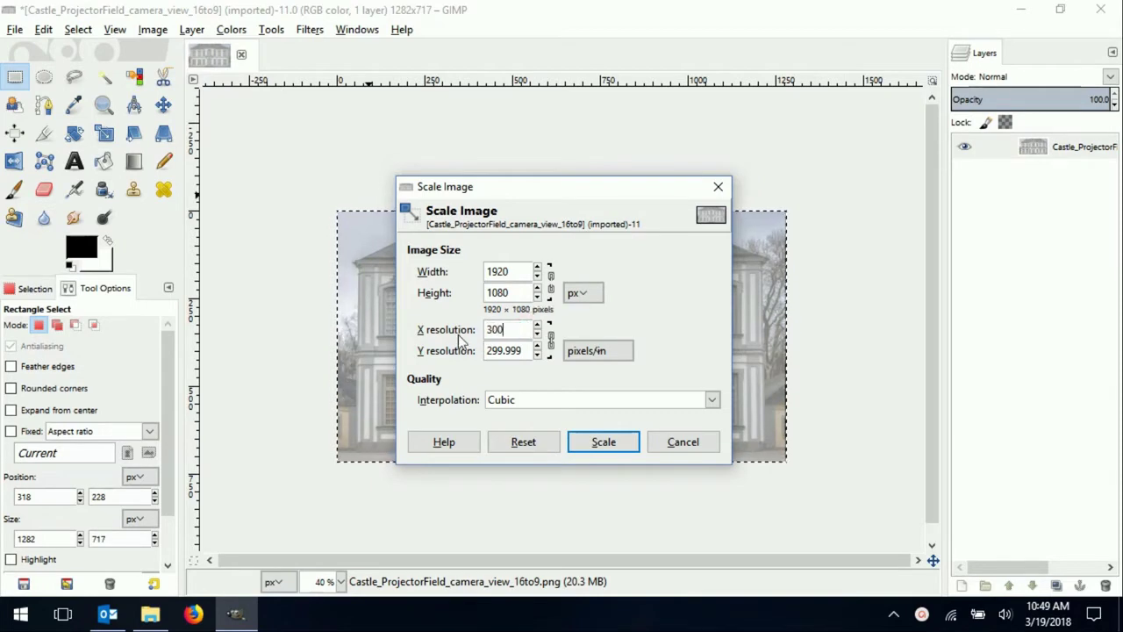
left_click(507, 350)
left_click(603, 441)
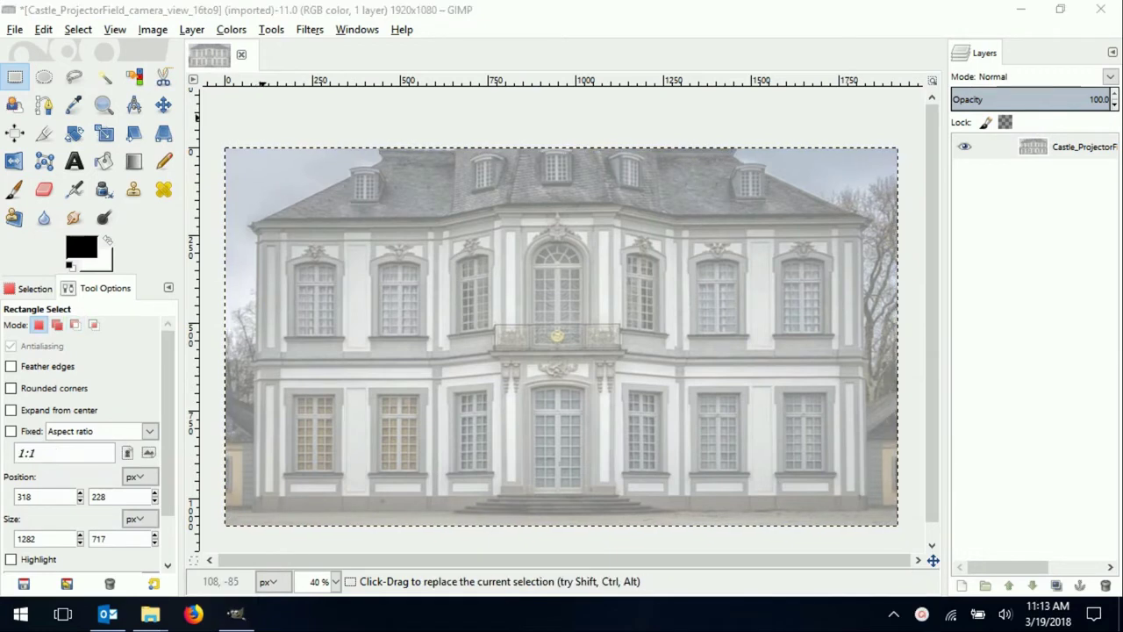
Step: Add a new layer called Layer, filled with transparency, above the castle photo
left_click(192, 29)
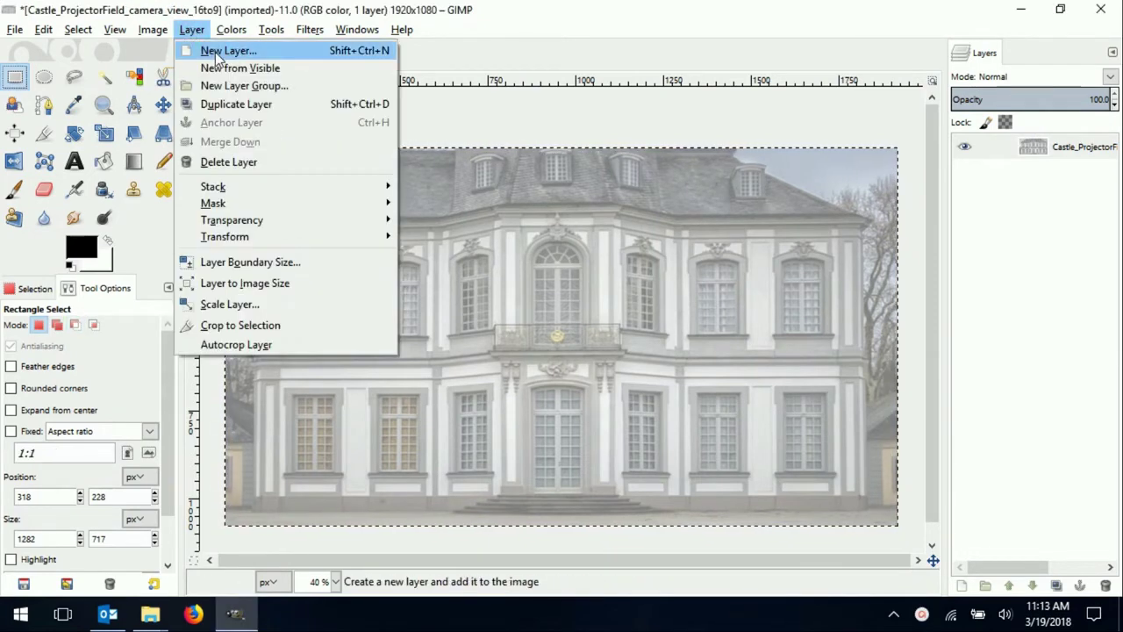
left_click(224, 48)
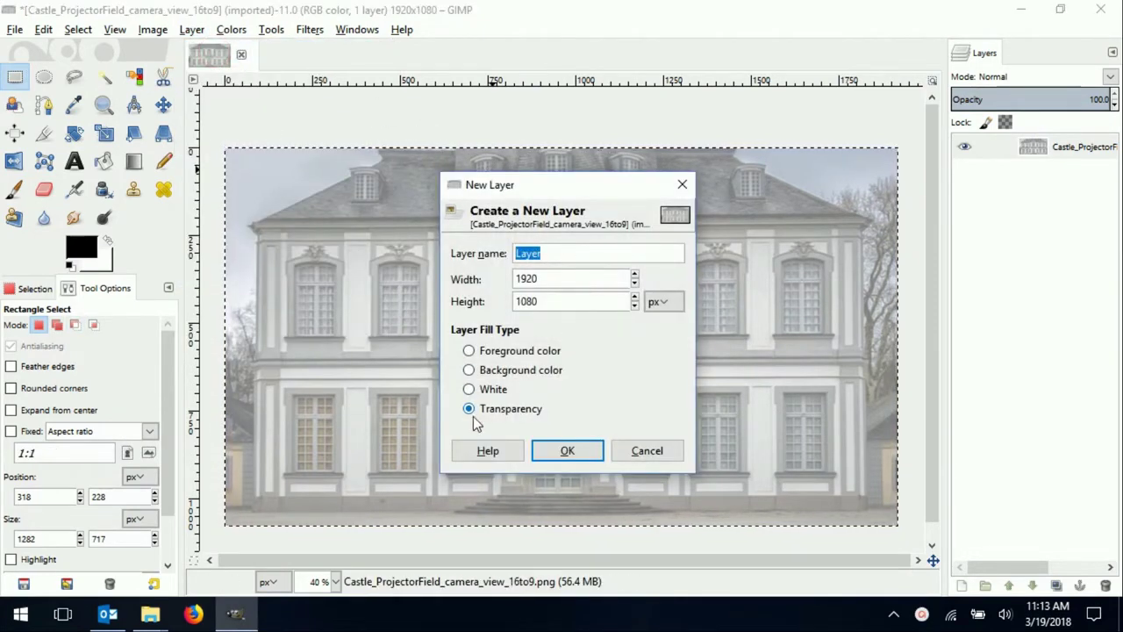
left_click(566, 452)
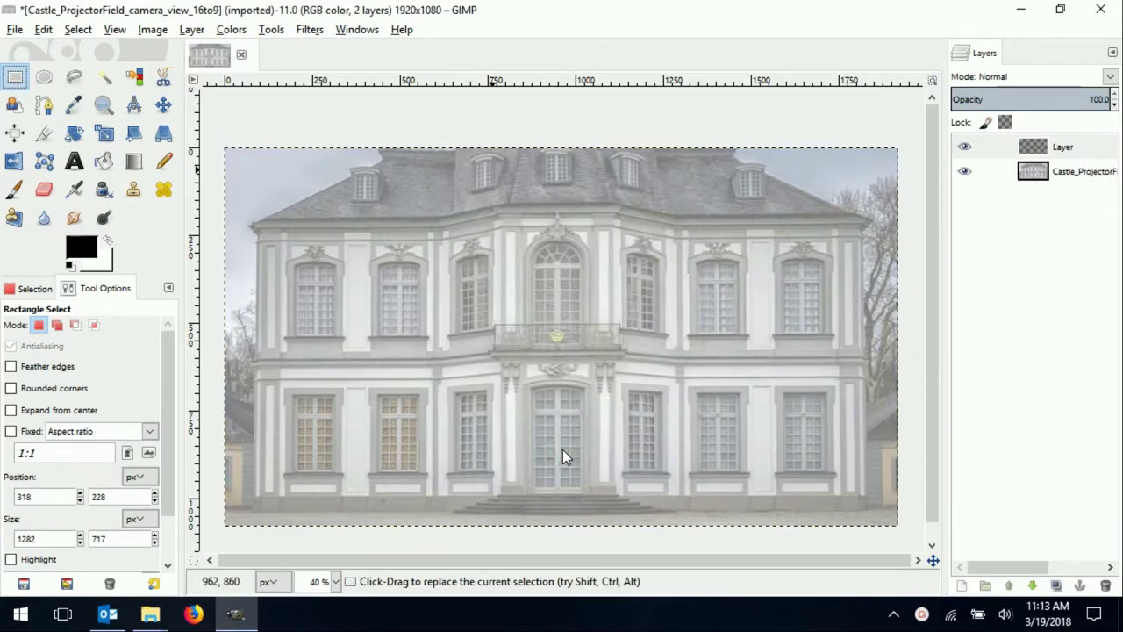
Step: With Free Select, trace the facade's left edge, roofline and right side down to the base
left_click(73, 77)
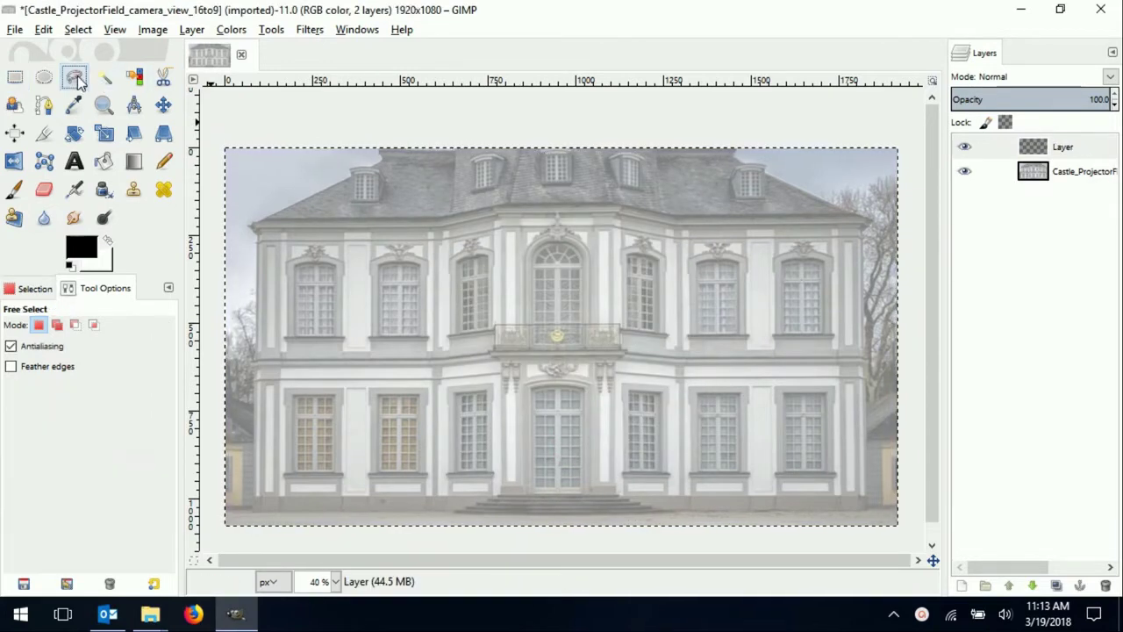
left_click(257, 496)
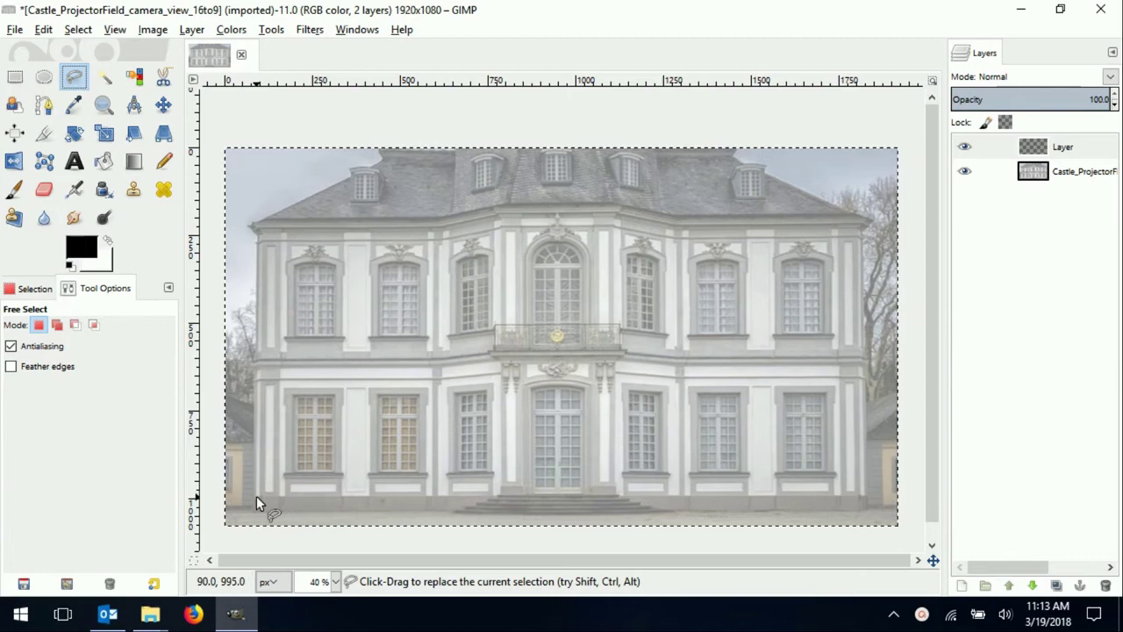
left_click(260, 233)
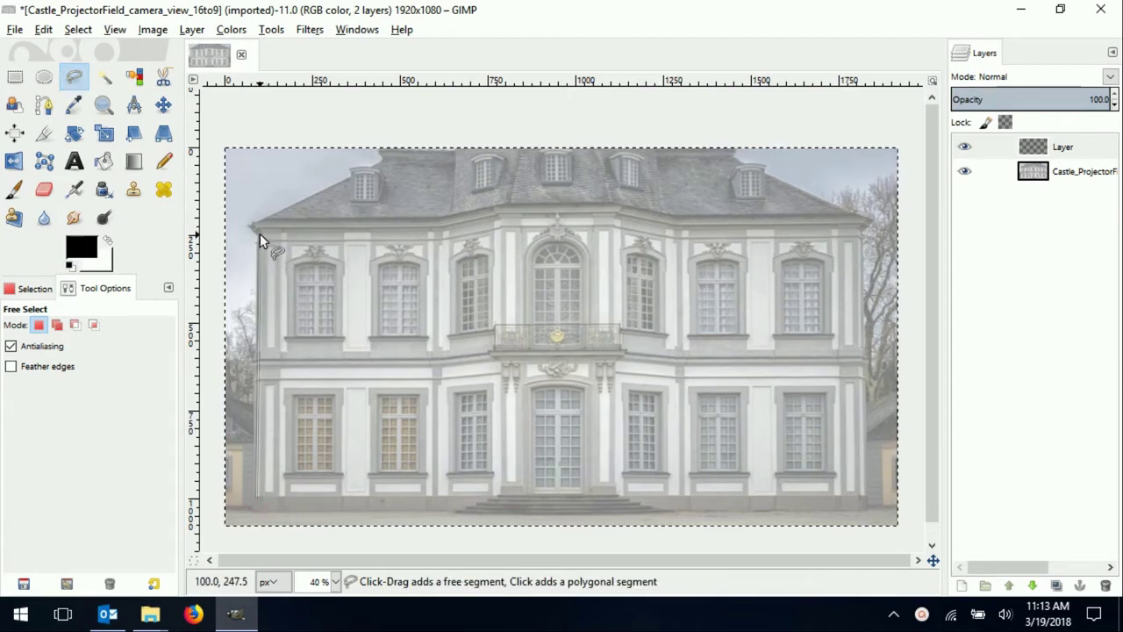
left_click(439, 233)
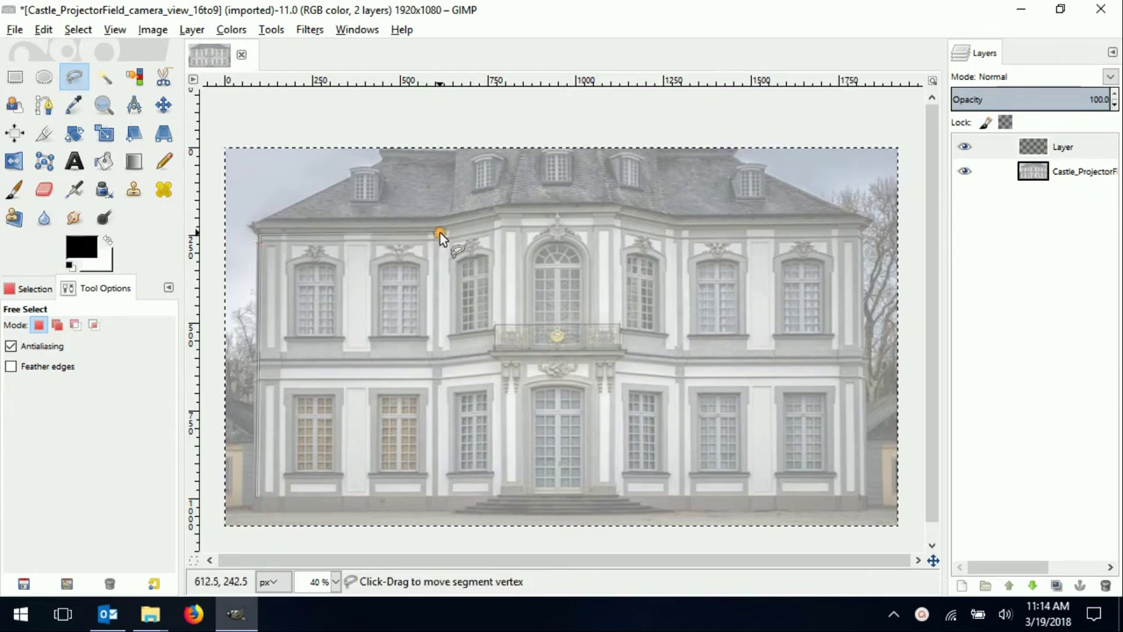
left_click(498, 219)
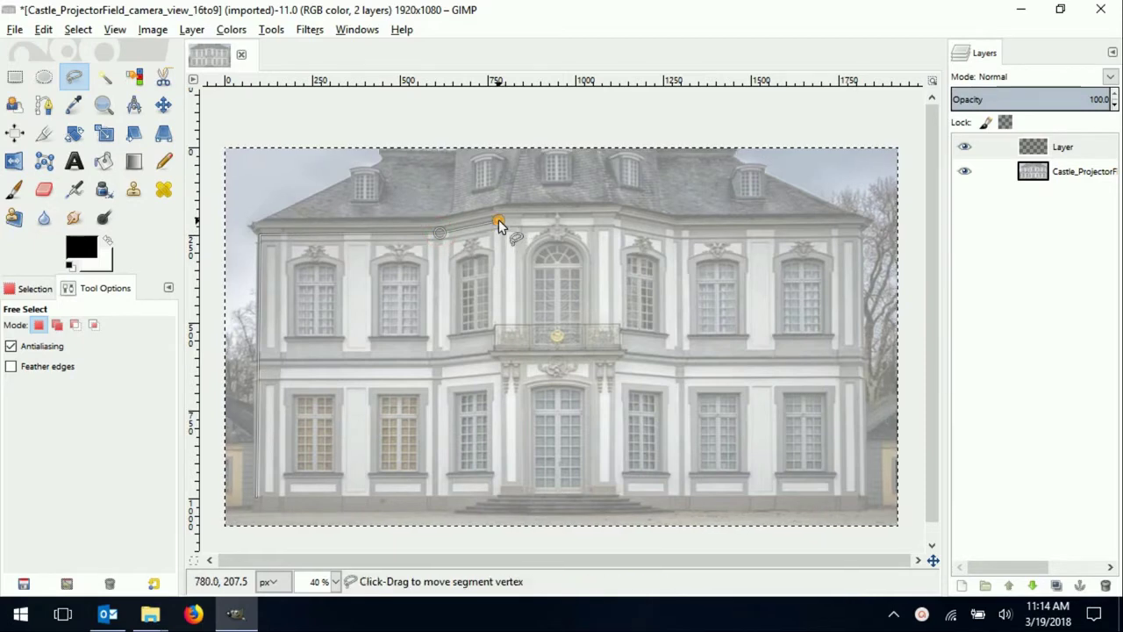
left_click(614, 220)
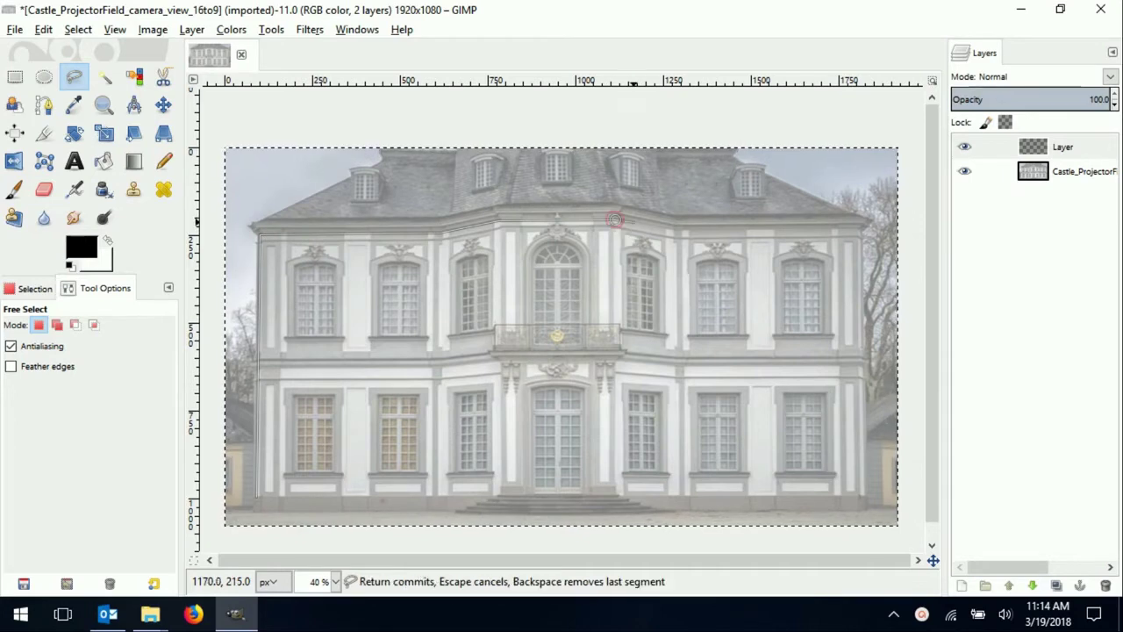
left_click(678, 231)
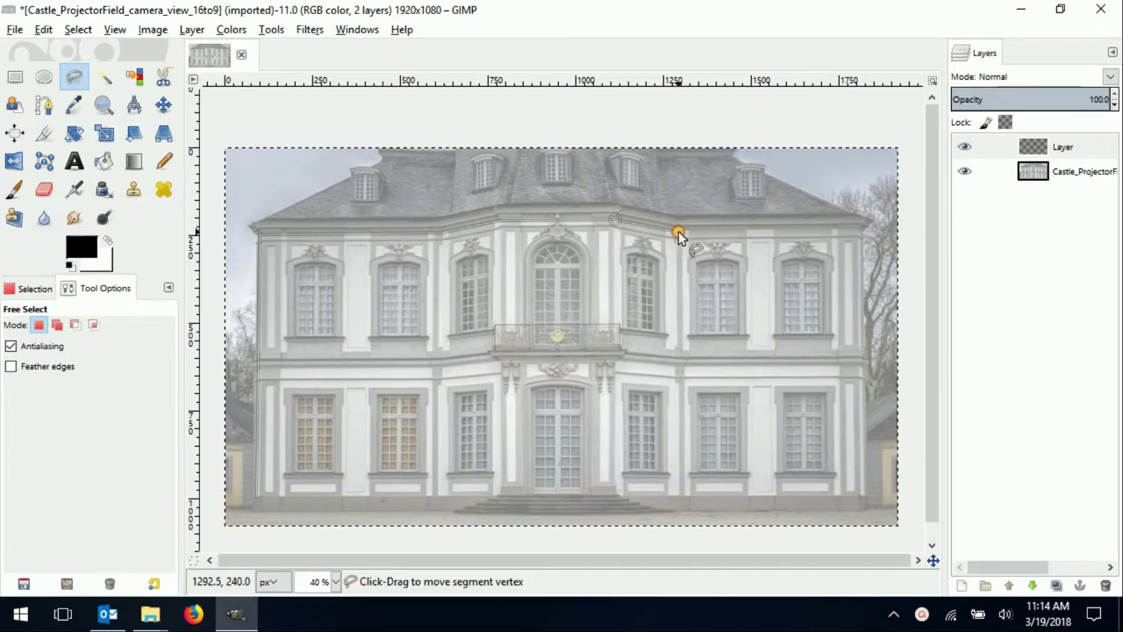
left_click(857, 229)
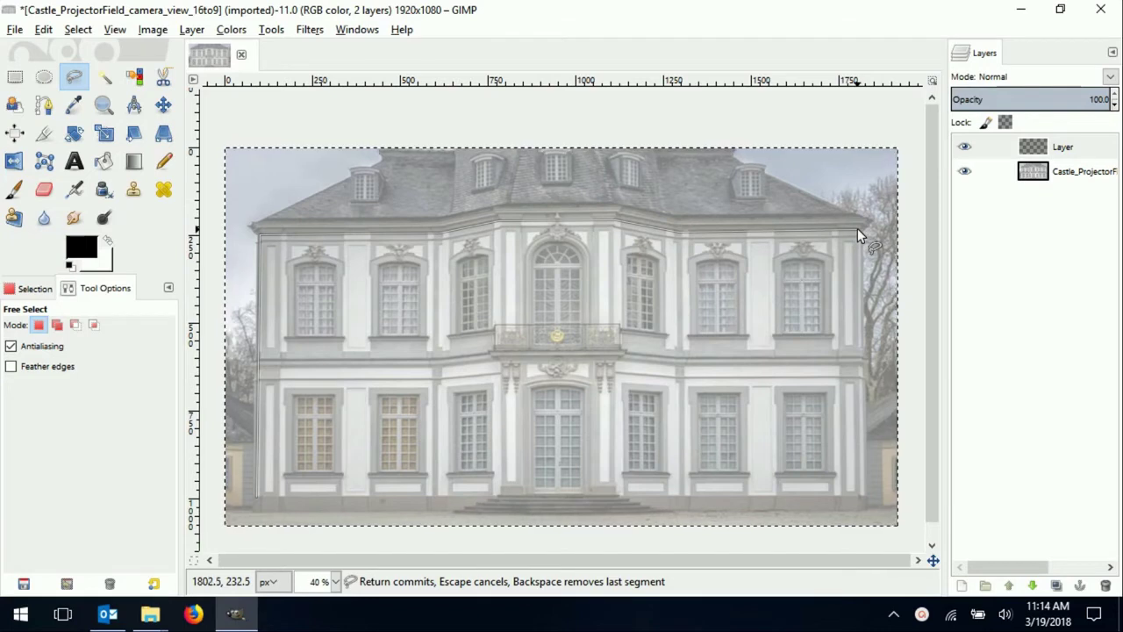
left_click(864, 493)
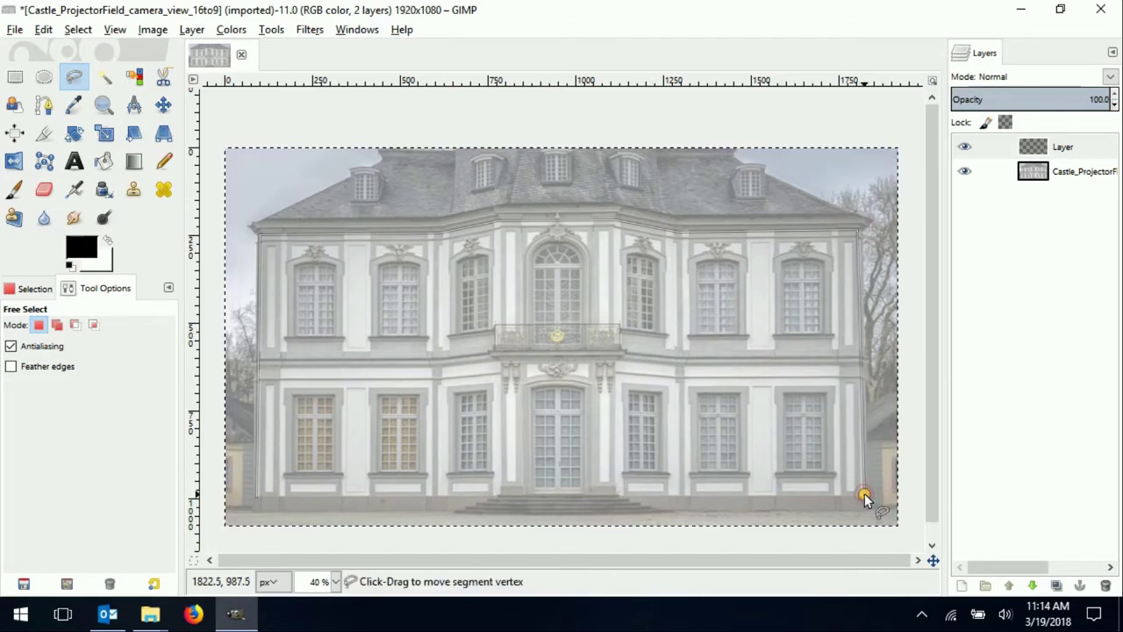
Step: Notch the outline around the front door and close it at the starting point
left_click(599, 492)
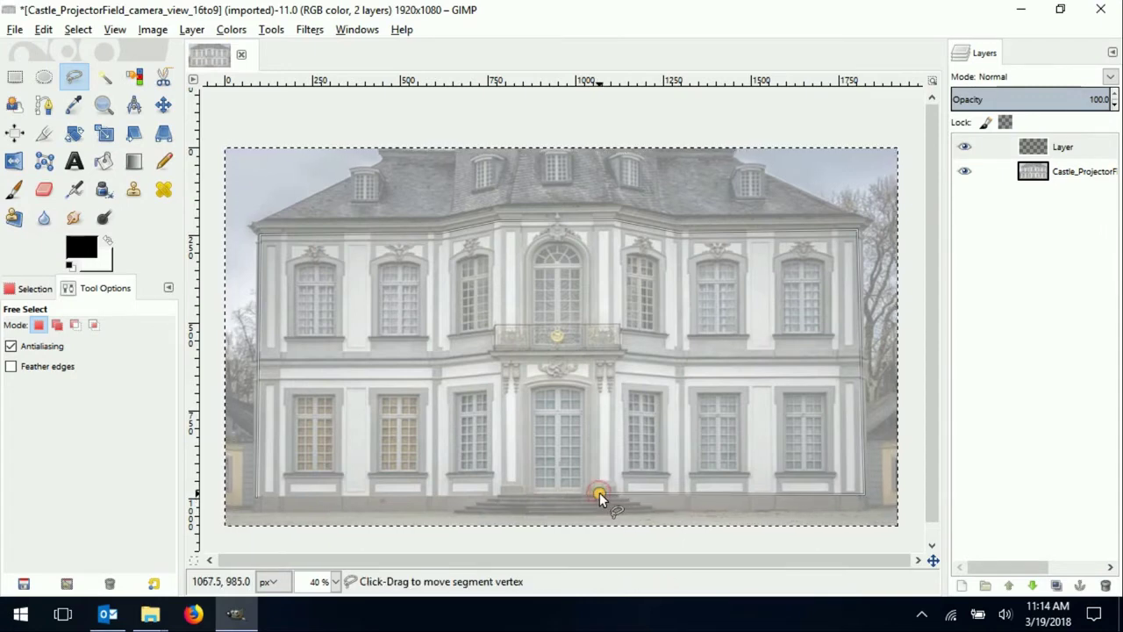
left_click(597, 360)
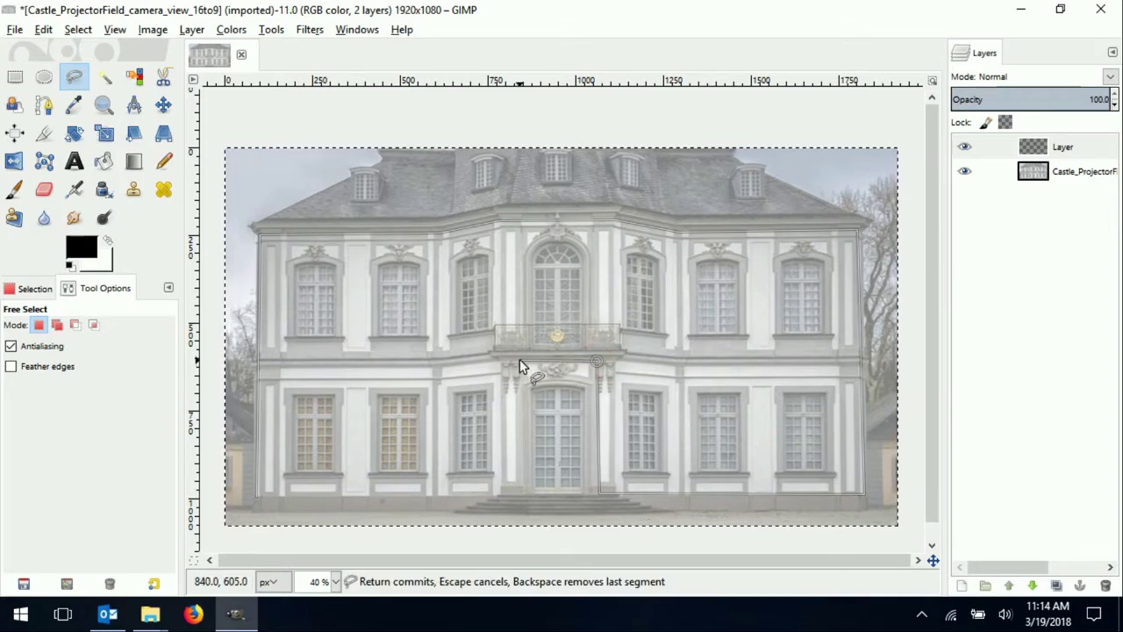
left_click(519, 361)
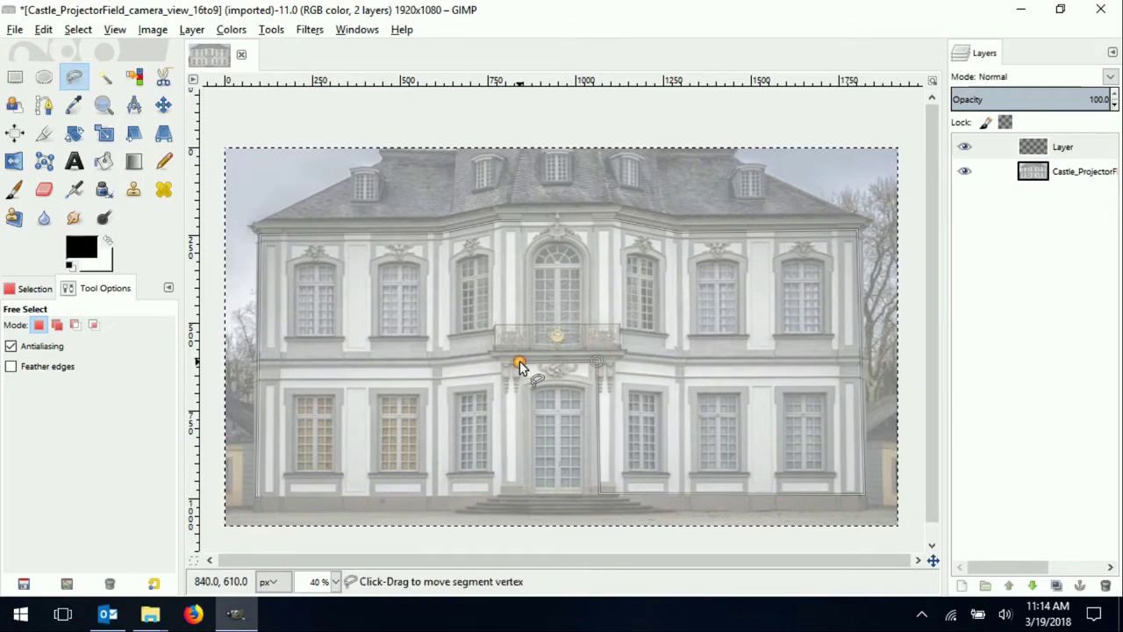
left_click(520, 493)
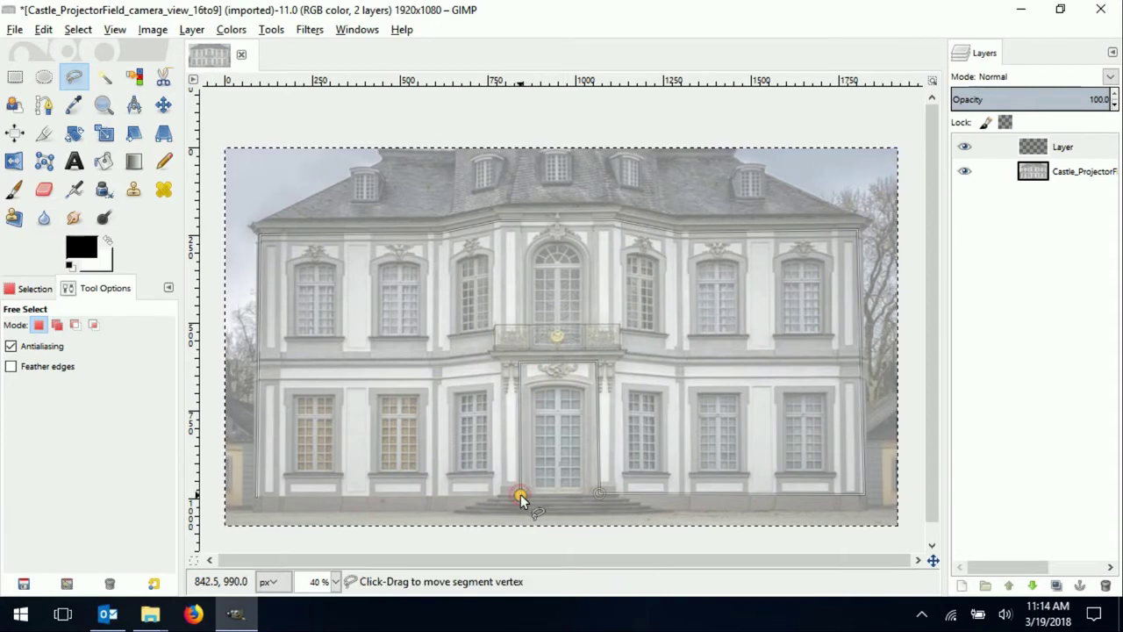
left_click(258, 498)
Step: Invert the selection, bucket-fill the whole selection black, and hide the castle photo layer
key("ctrl")
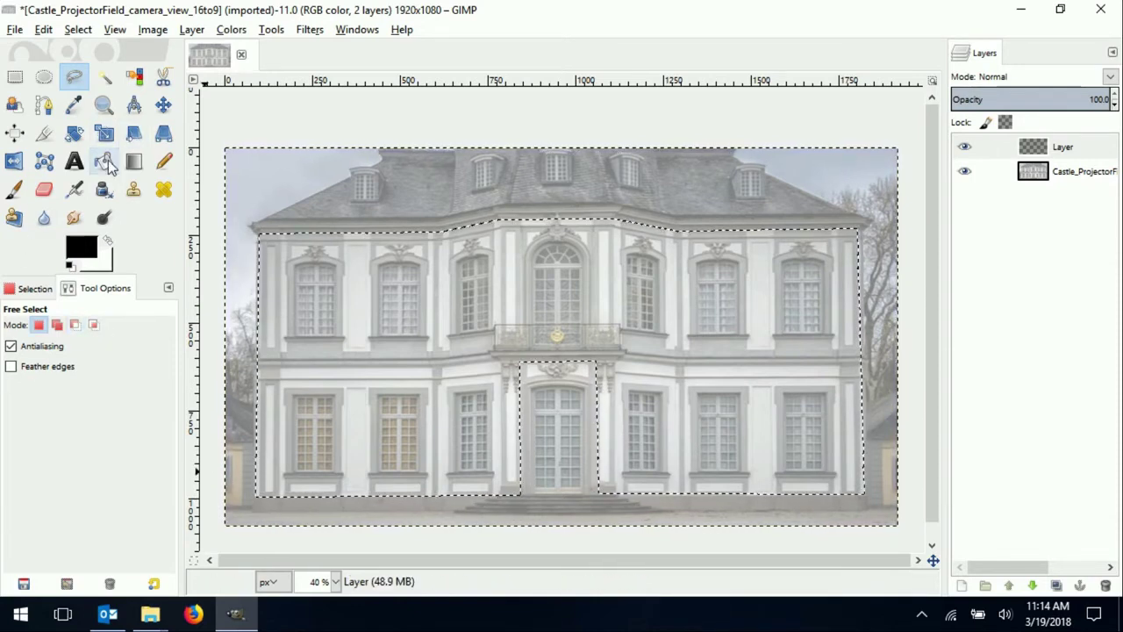
left_click(104, 163)
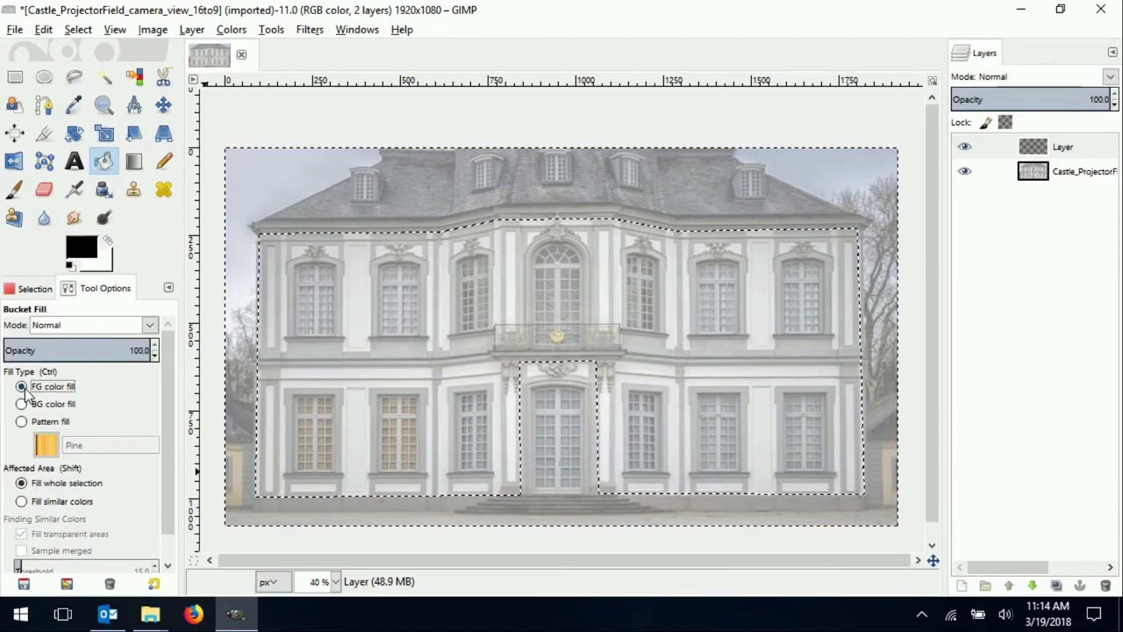
left_click(24, 482)
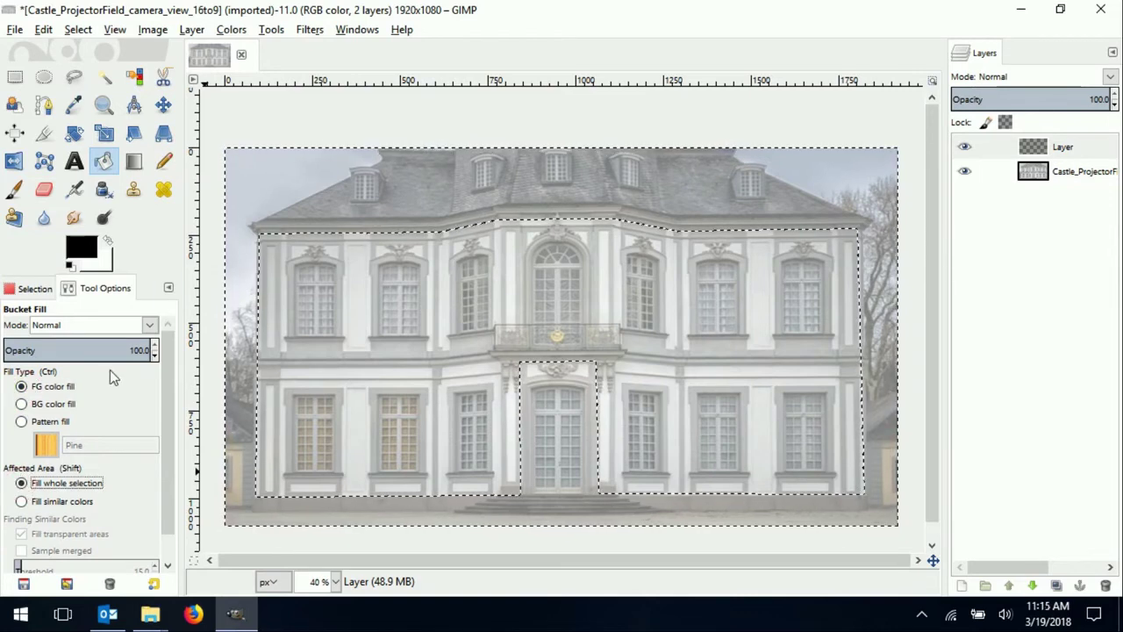
left_click(251, 186)
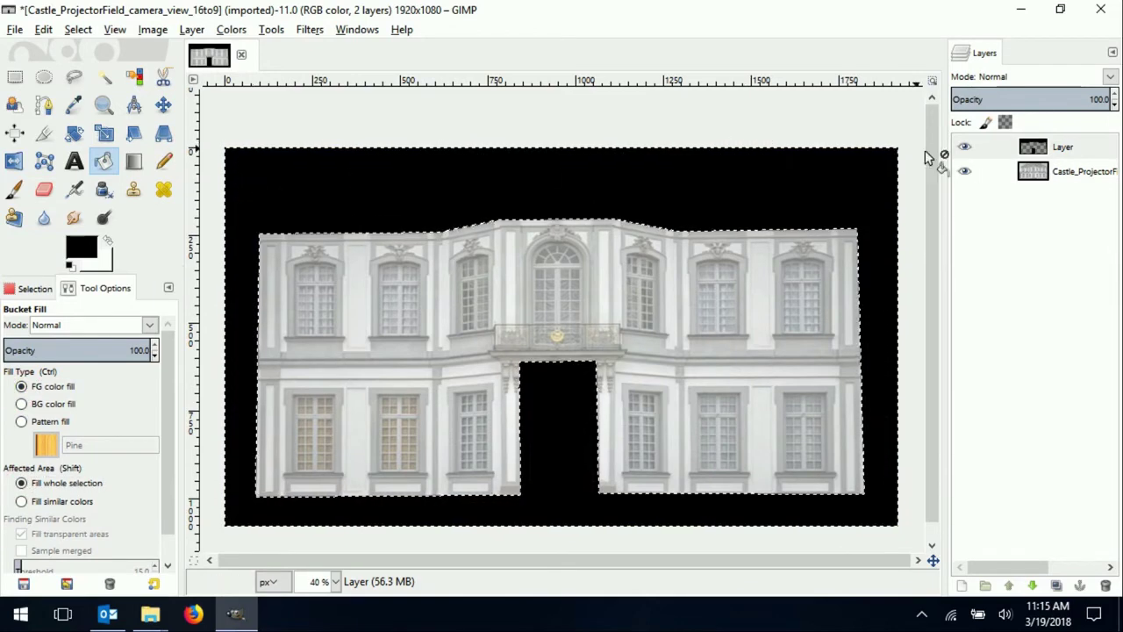
left_click(965, 171)
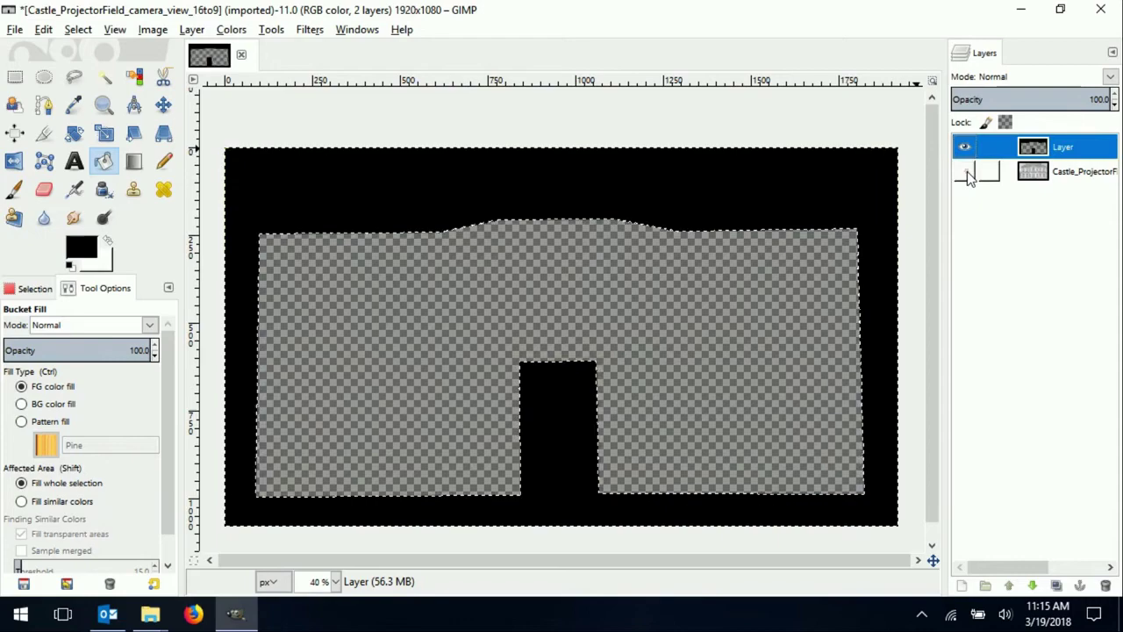
Step: Export the image under the new file name Castle_ProjectorField_Mask.png
left_click(15, 29)
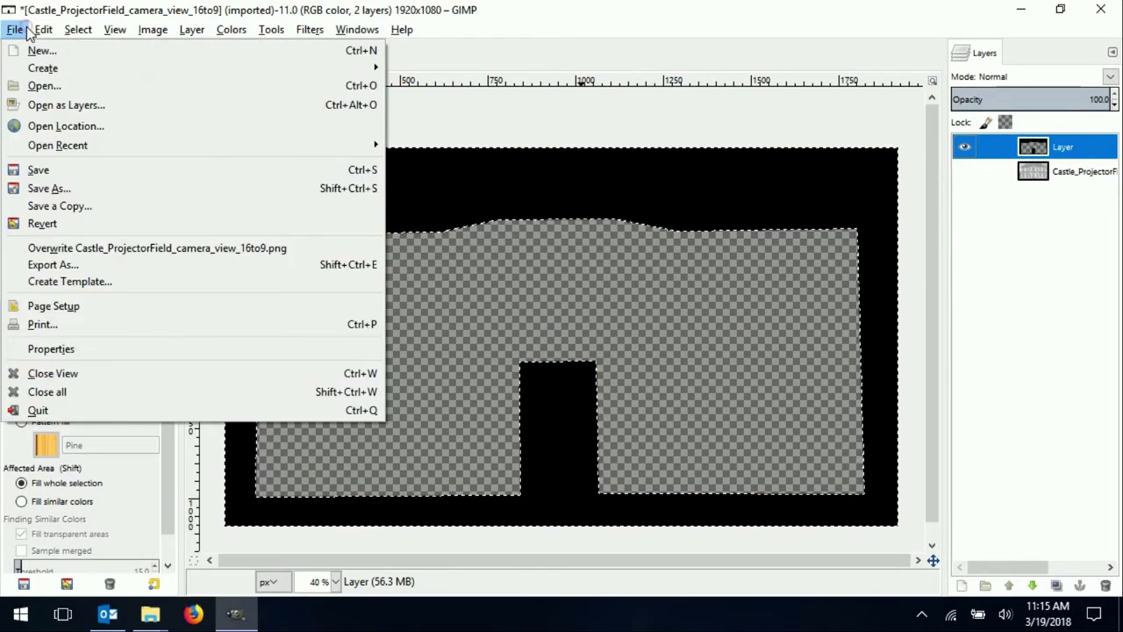
left_click(51, 264)
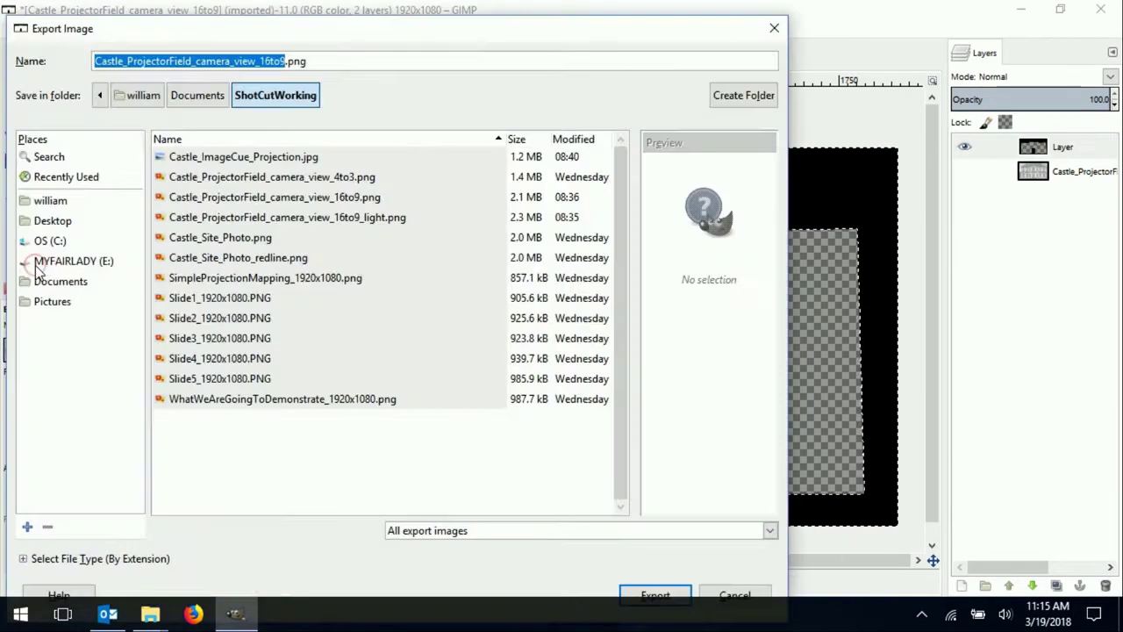
left_click(286, 61)
key("BackSpace")
key("BackSpace")
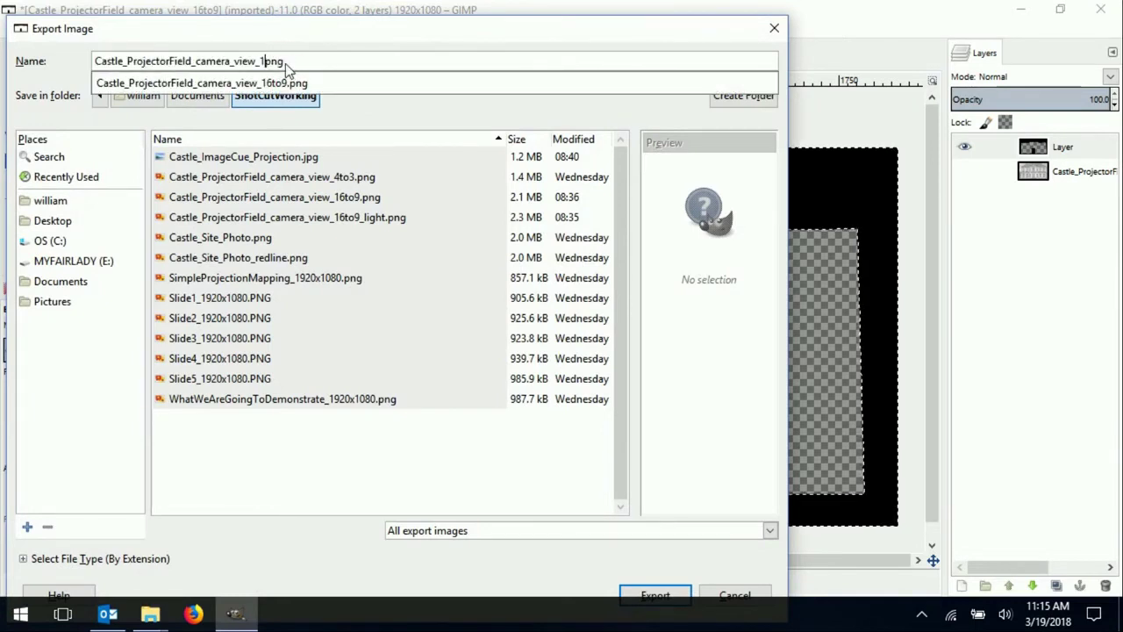
key("BackSpace")
key("BackSpace")
key("BackSpace")
key("BackSpace")
key("BackSpace")
key("BackSpace")
key("BackSpace")
key("BackSpace")
key("BackSpace")
key("BackSpace")
key("BackSpace")
key("BackSpace")
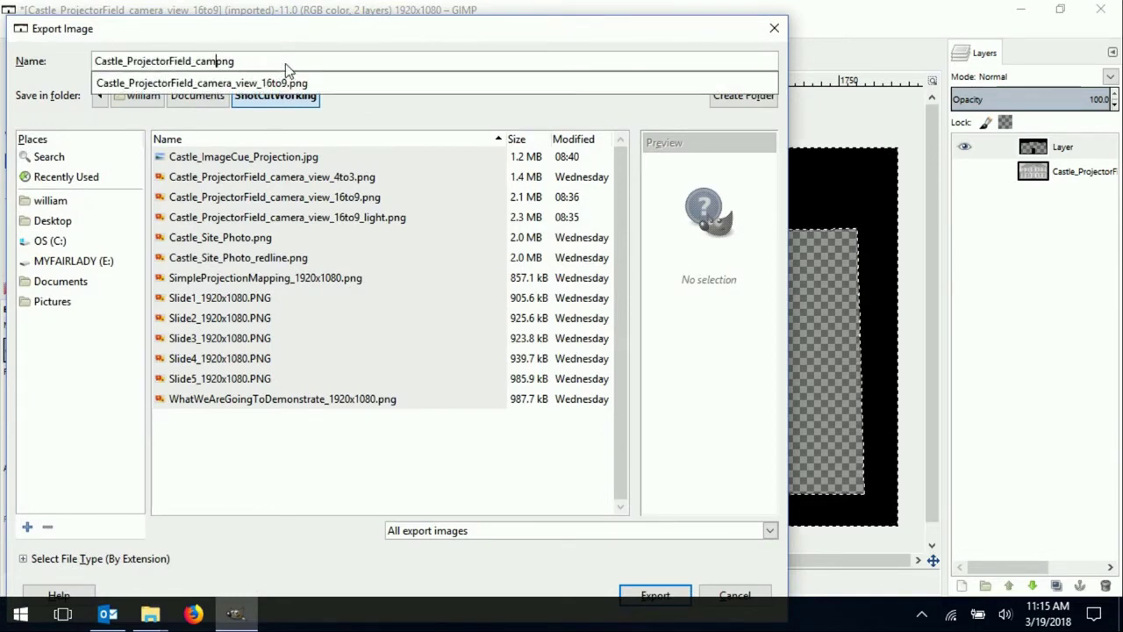
type("Mask.")
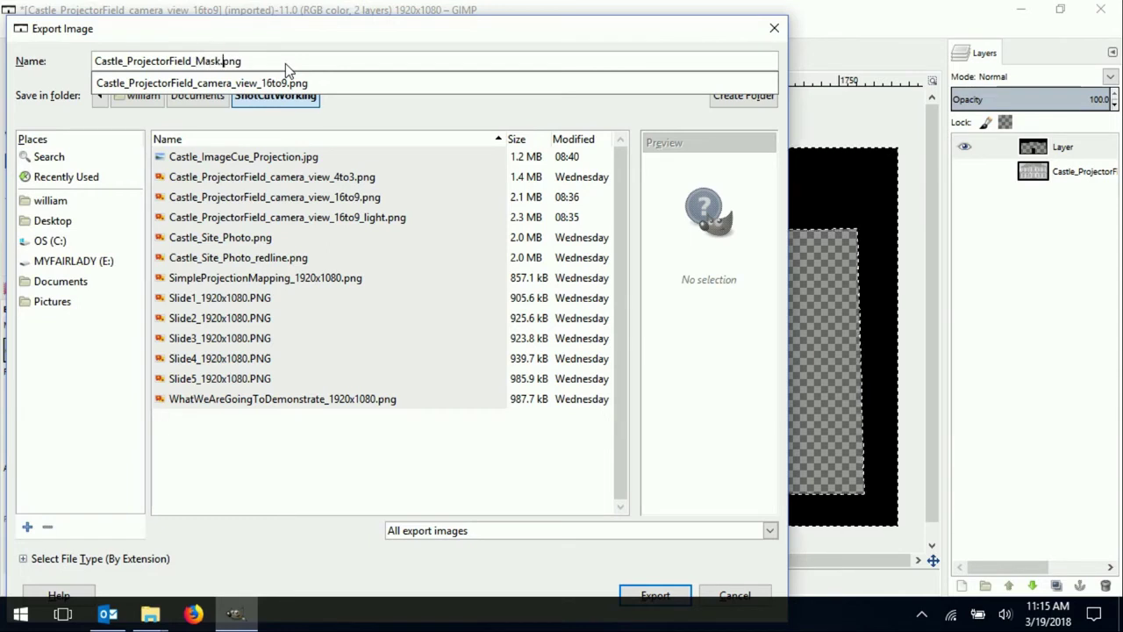
key("Return")
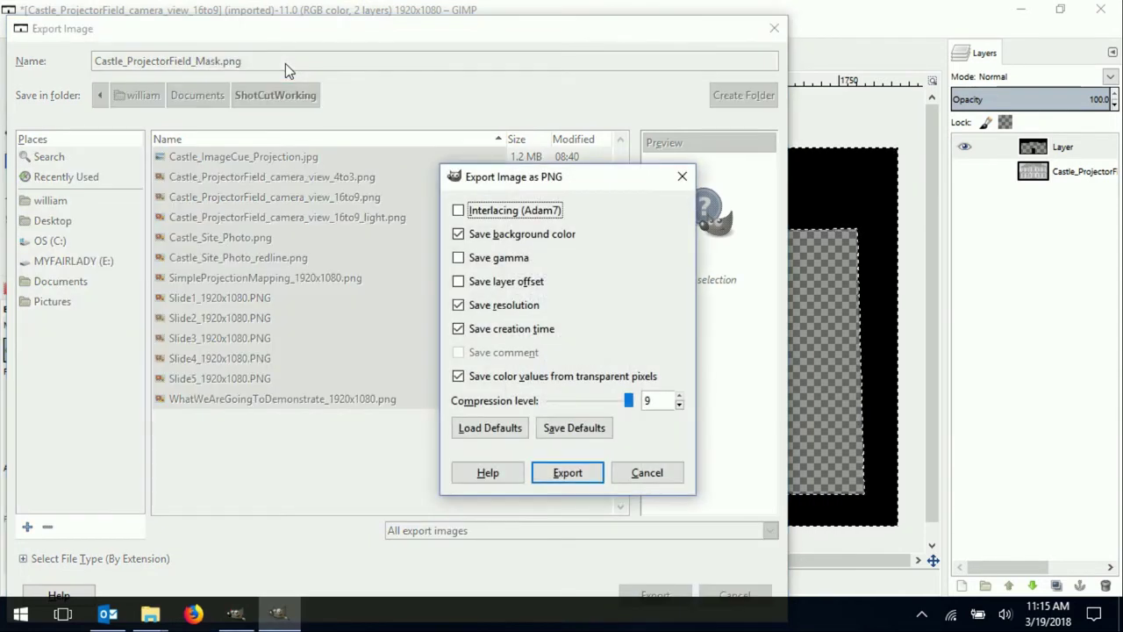